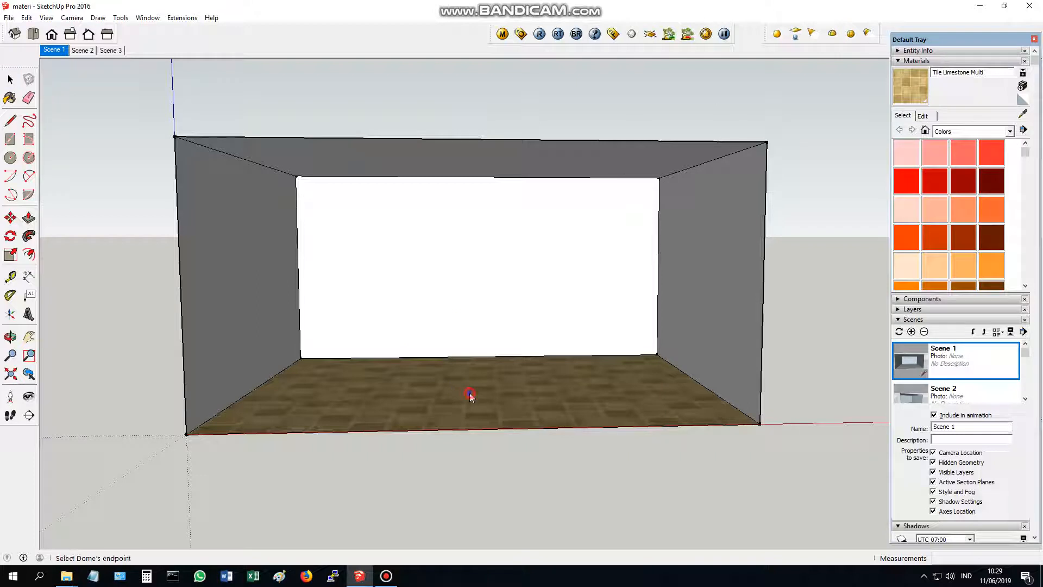
Finish drawing the dome light at the middle of the floor and raise it about 264 cm towards the ceiling
{"action": "left_click", "coordinate": [467, 368]}
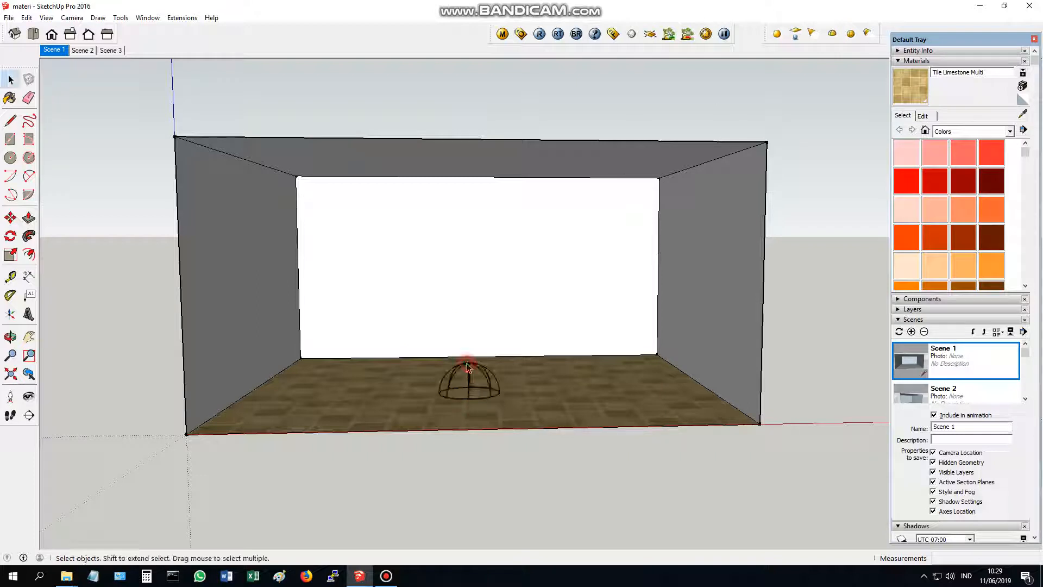
{"action": "key", "text": "m"}
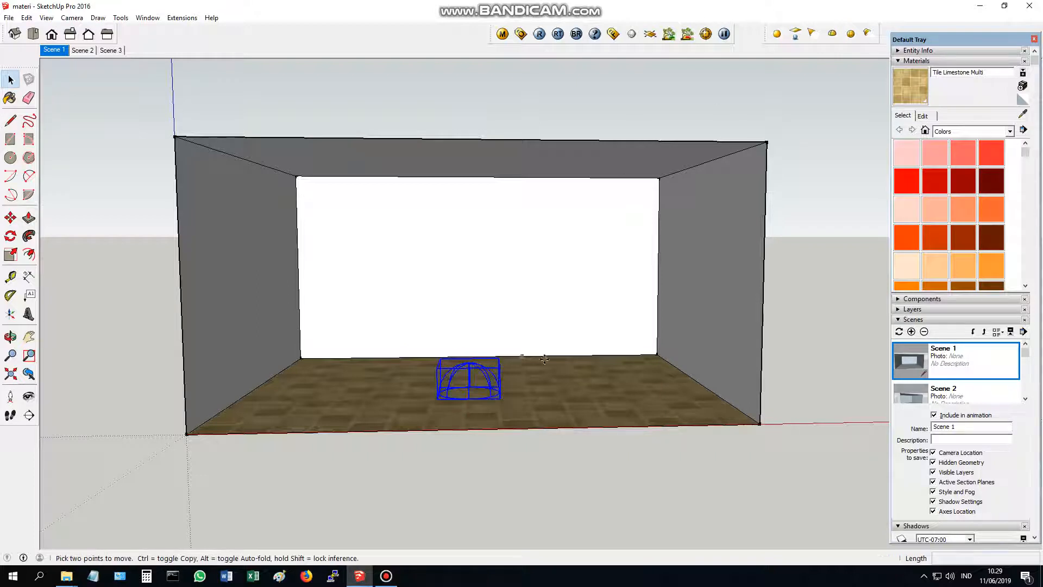
{"action": "left_click", "coordinate": [686, 374]}
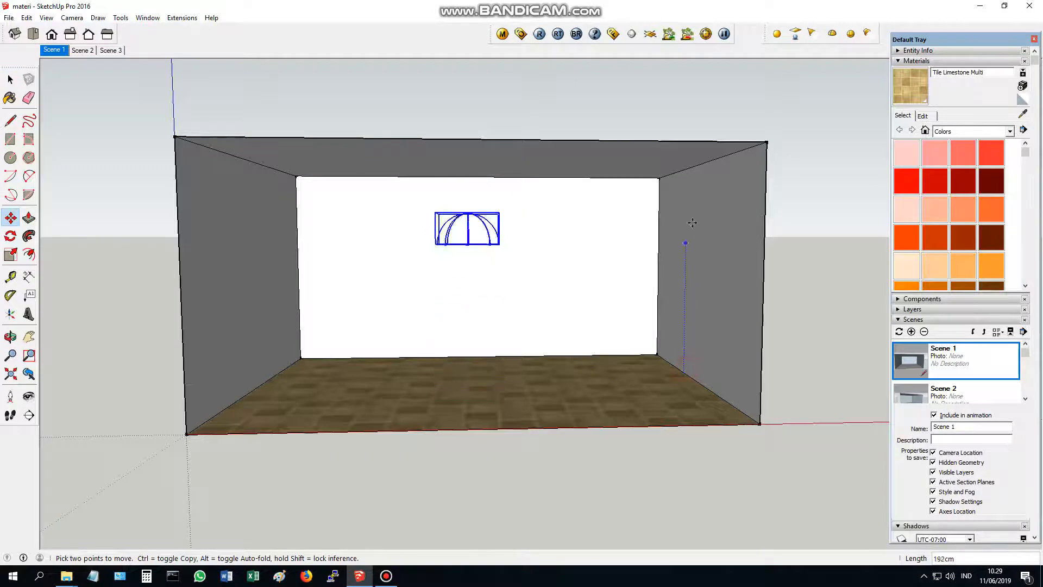
{"action": "left_click", "coordinate": [688, 194]}
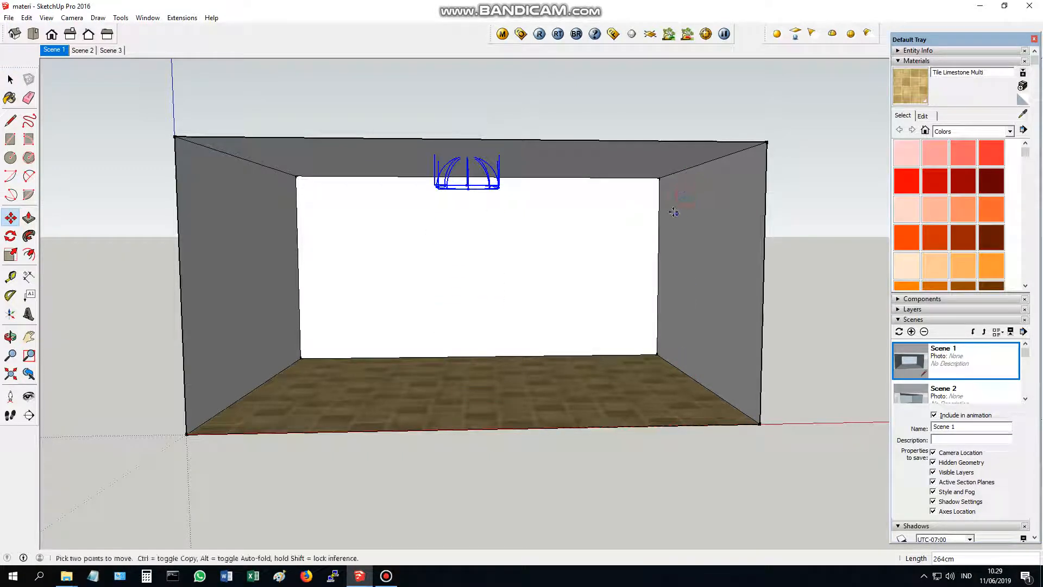
{"action": "key", "text": "space"}
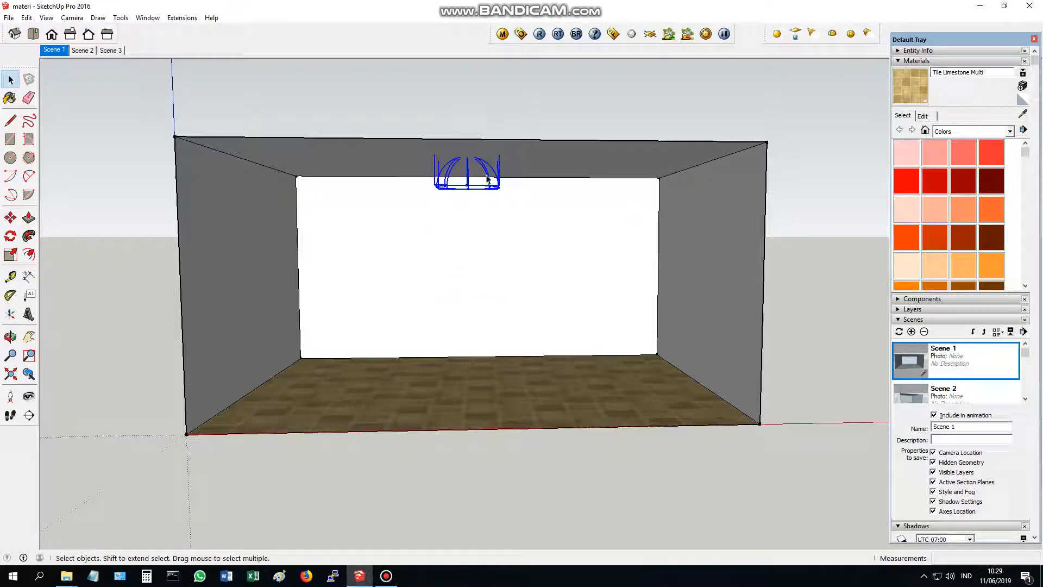
Edit the dome light in V-Ray, setting its intensity to 15 in Default (Scalar) units
{"action": "right_click", "coordinate": [489, 179]}
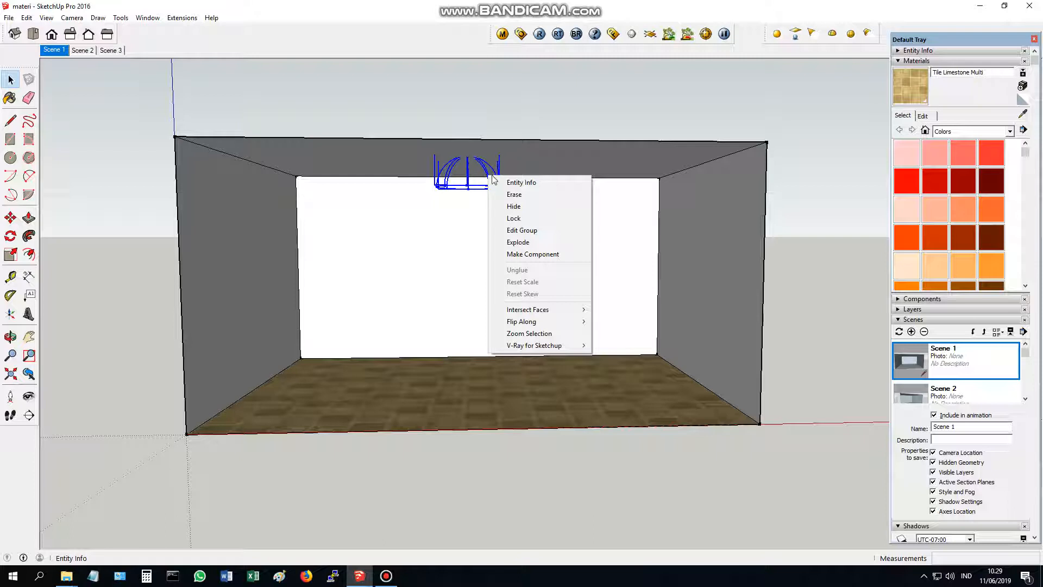
{"action": "mouse_move", "coordinate": [559, 346]}
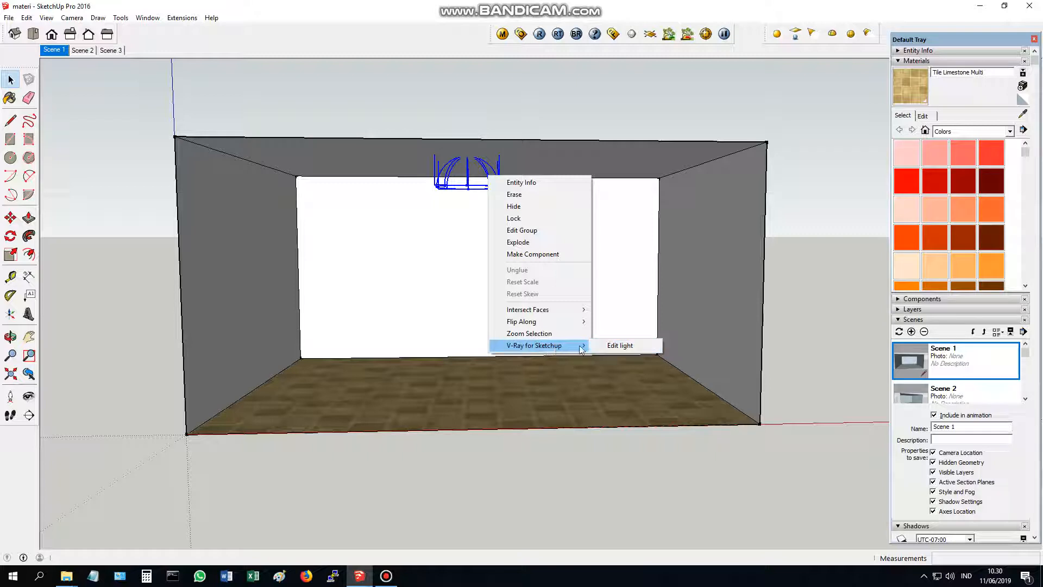
{"action": "left_click", "coordinate": [619, 346]}
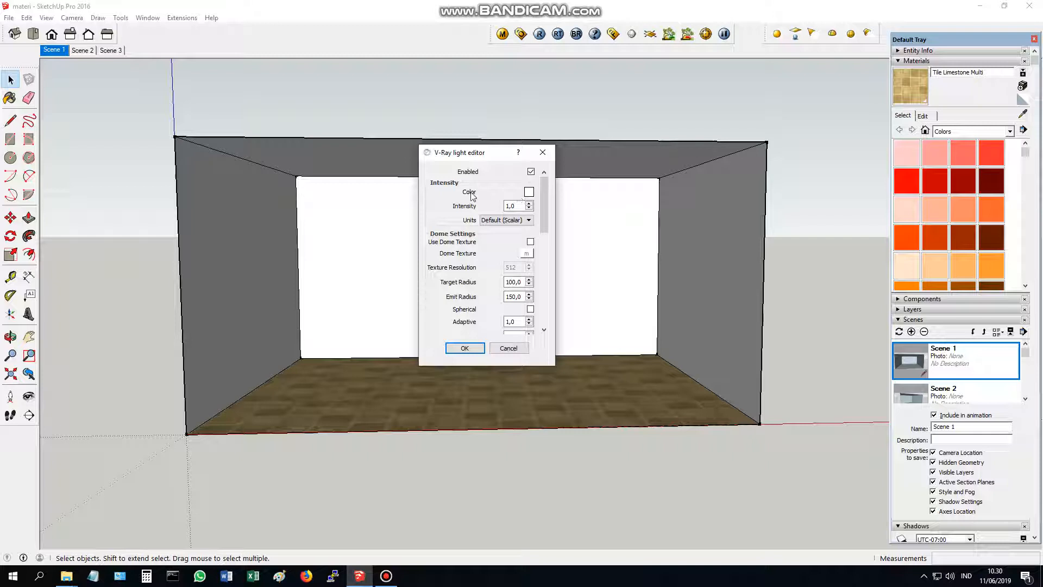
{"action": "left_click", "coordinate": [522, 220]}
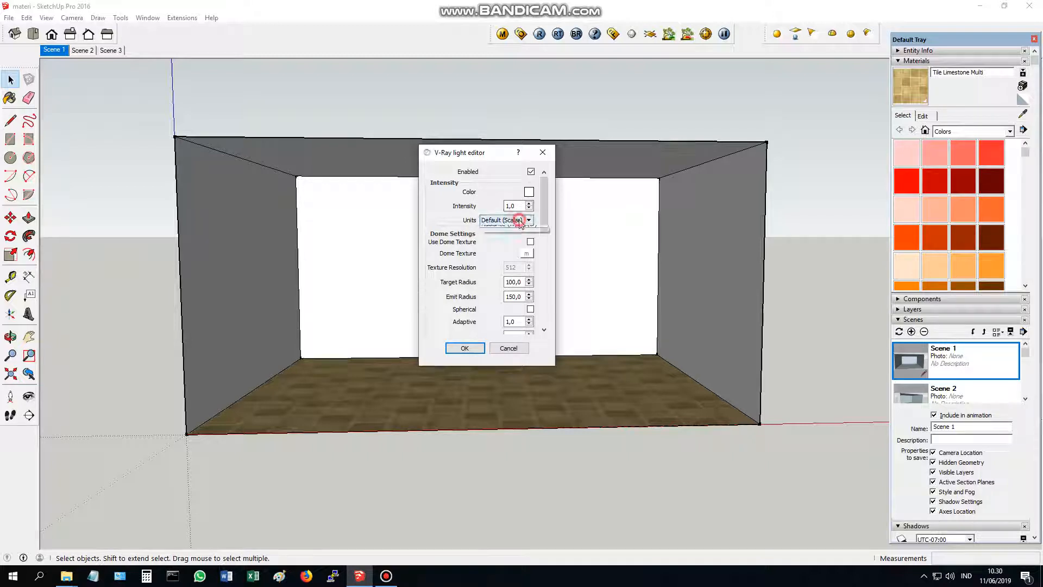
{"action": "left_click", "coordinate": [523, 226]}
{"action": "left_click_drag", "start_coordinate": [517, 206], "coordinate": [489, 206]}
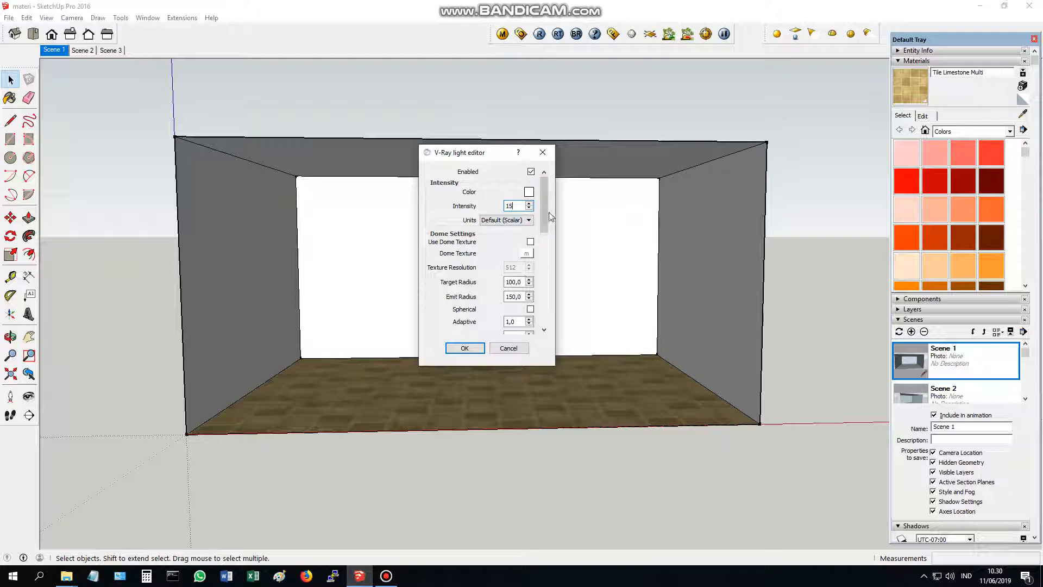
{"action": "left_click_drag", "start_coordinate": [544, 218], "coordinate": [543, 259]}
{"action": "left_click", "coordinate": [465, 348]}
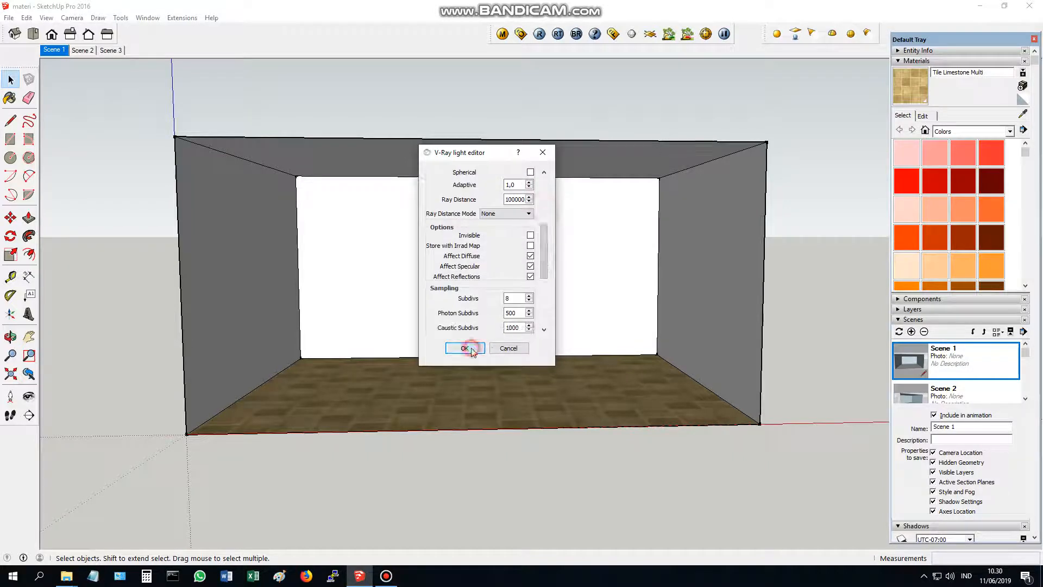
Render the room with V-Ray to check the dome light, and close the frame buffer
{"action": "left_click", "coordinate": [600, 231]}
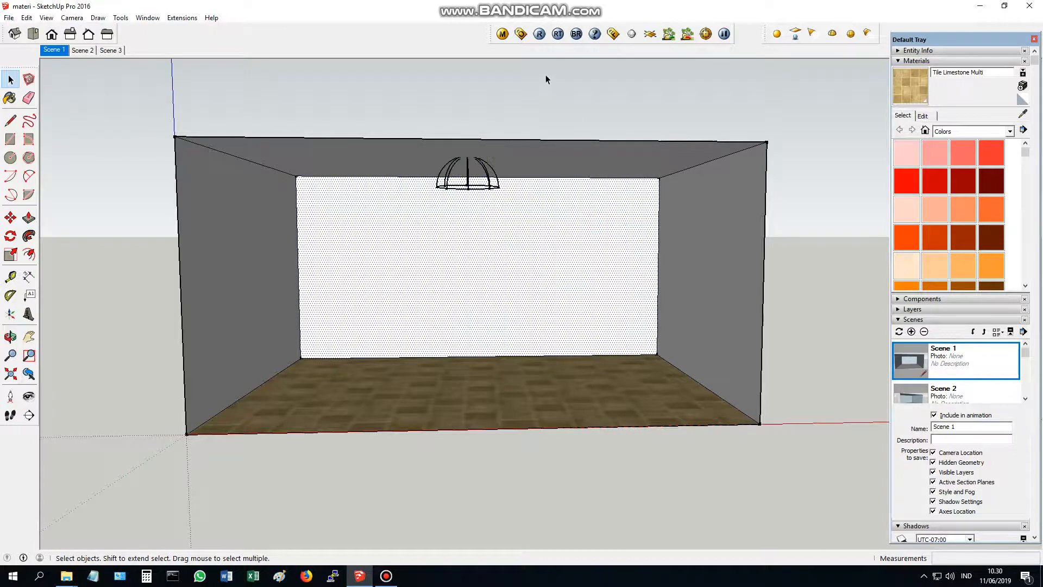
{"action": "left_click", "coordinate": [540, 34]}
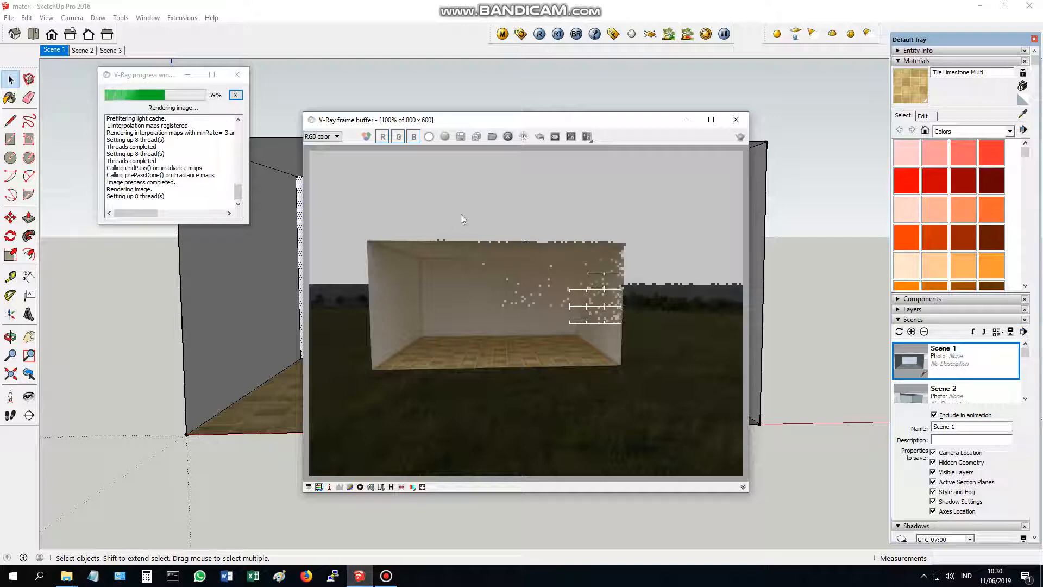
{"action": "left_click", "coordinate": [735, 125]}
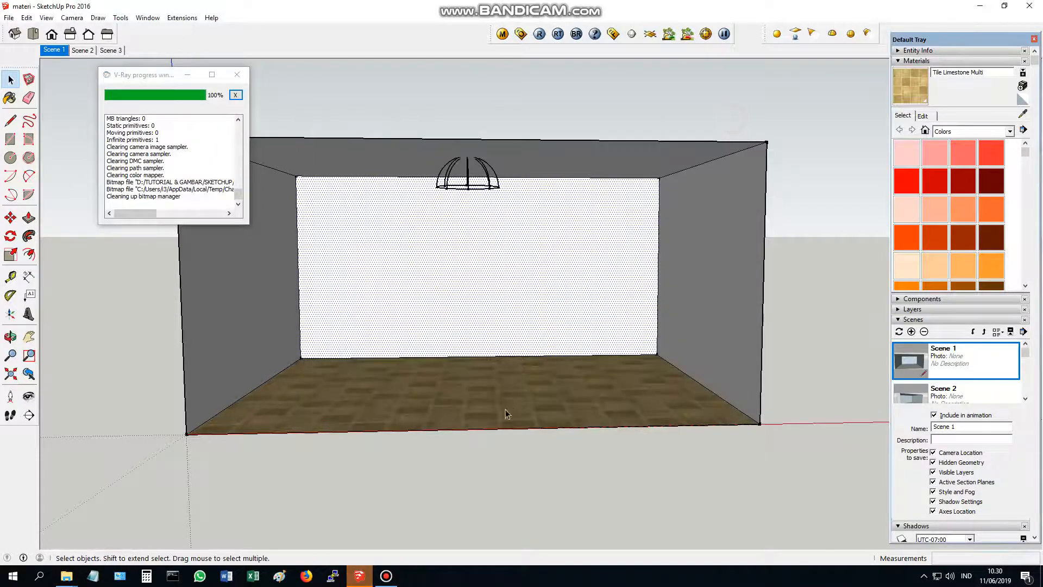
{"action": "left_click", "coordinate": [385, 575]}
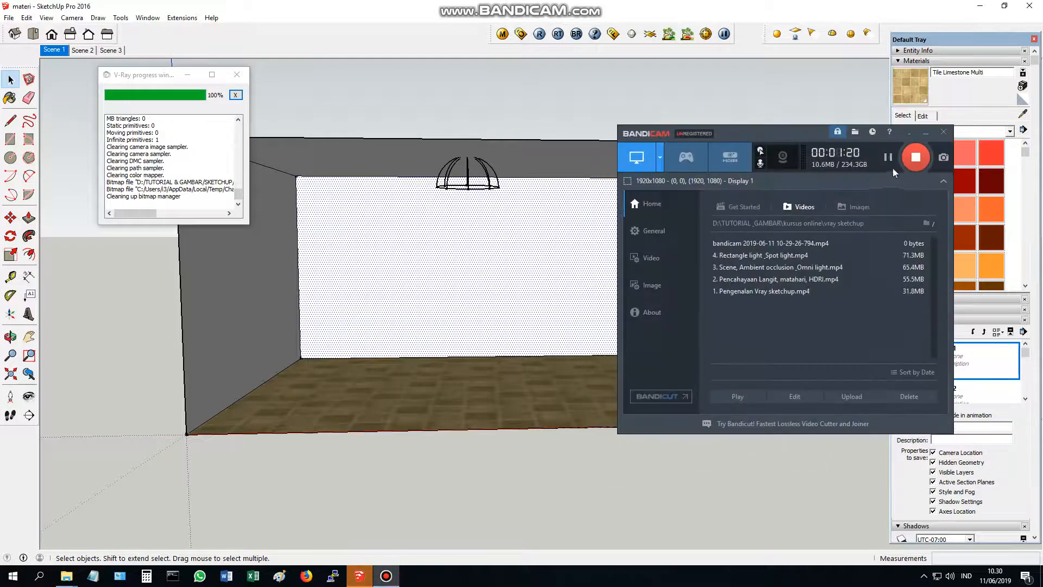
{"action": "left_click_drag", "start_coordinate": [895, 172], "coordinate": [929, 257]}
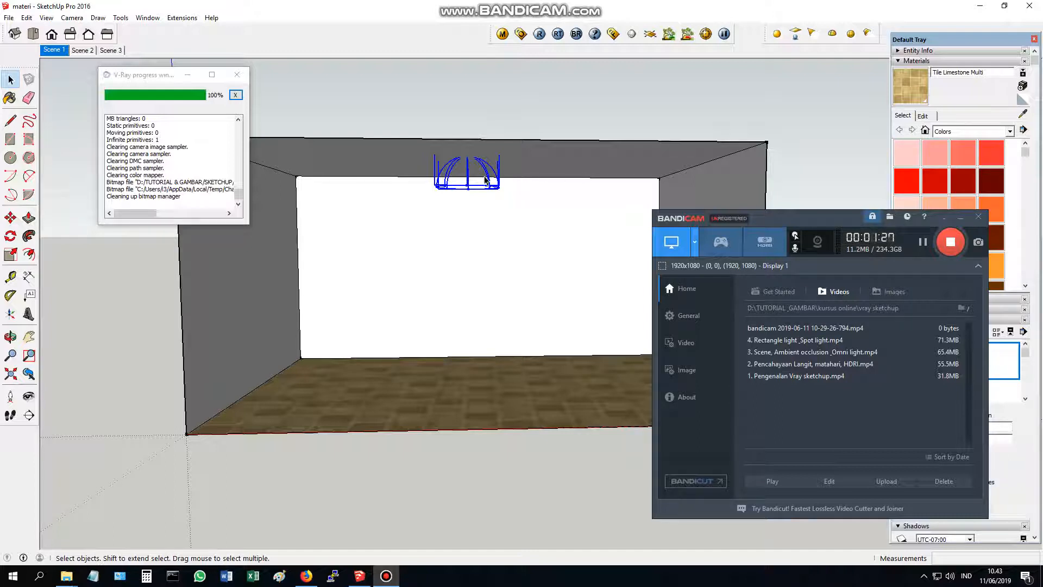
Delete the dome light and draw a V-Ray sphere light at the middle of the floor
{"action": "left_click", "coordinate": [488, 174]}
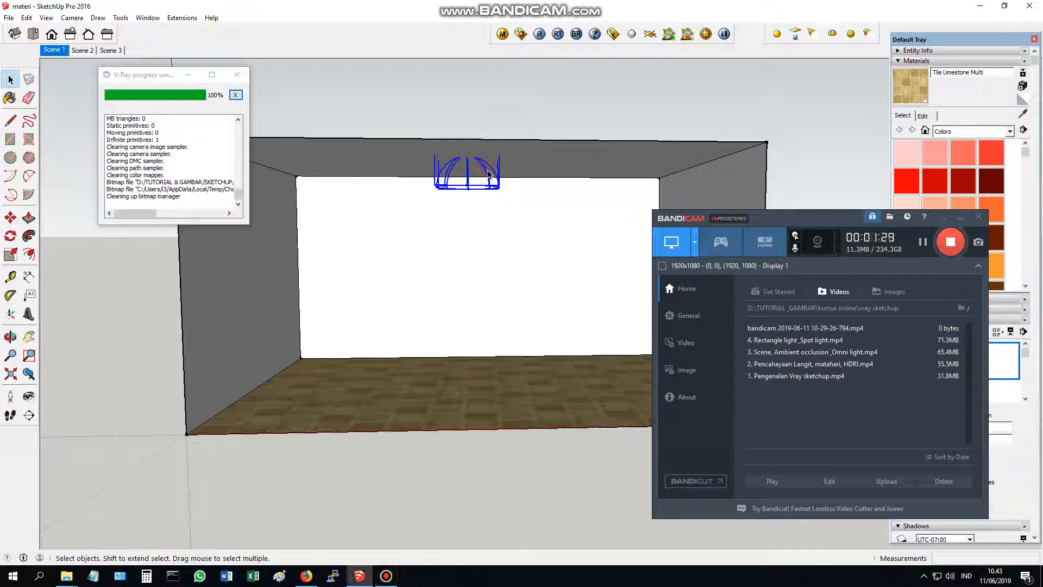
{"action": "key", "text": "Delete"}
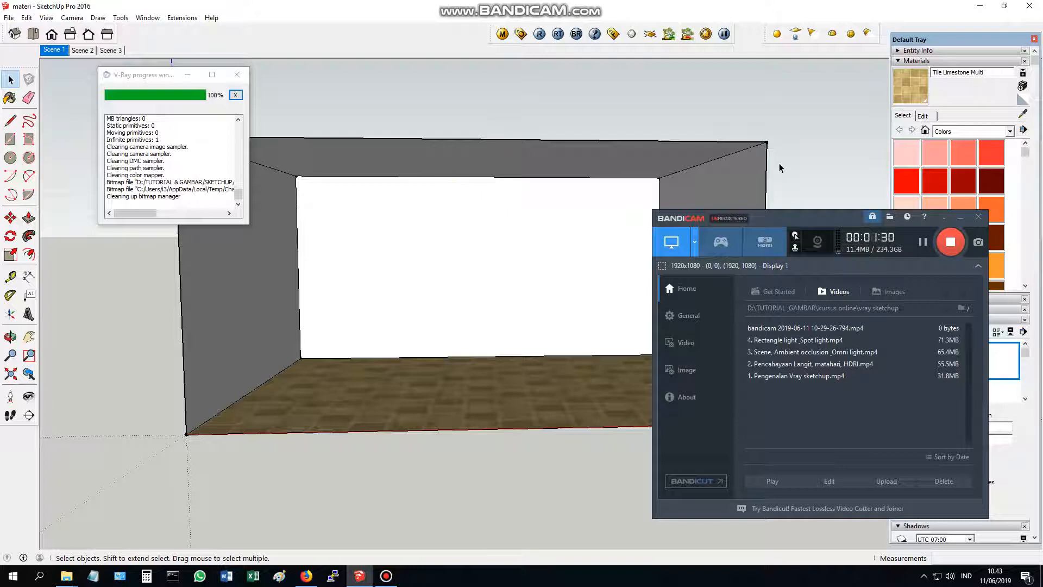
{"action": "left_click", "coordinate": [851, 34]}
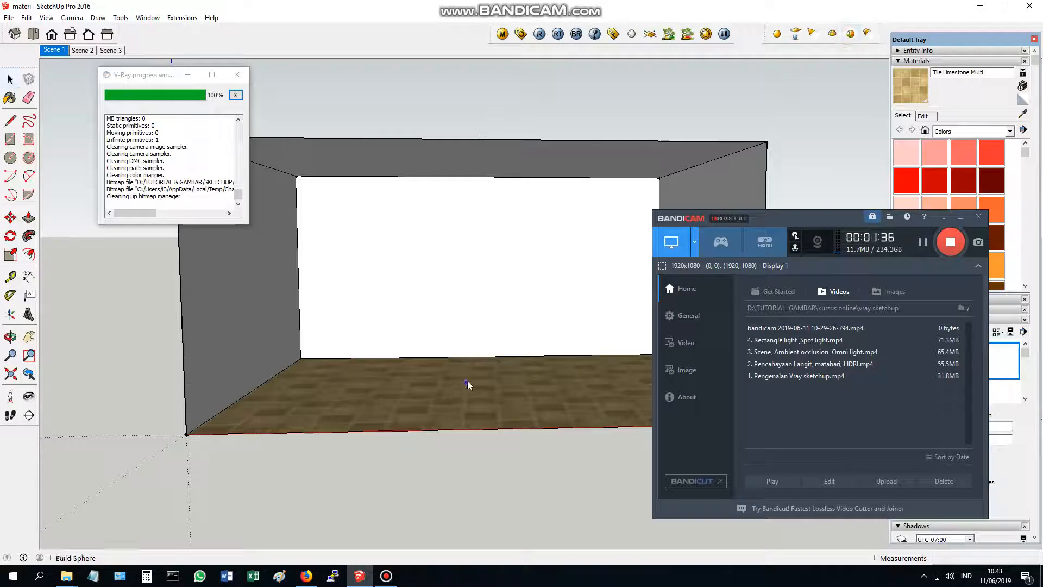
{"action": "left_click", "coordinate": [469, 384]}
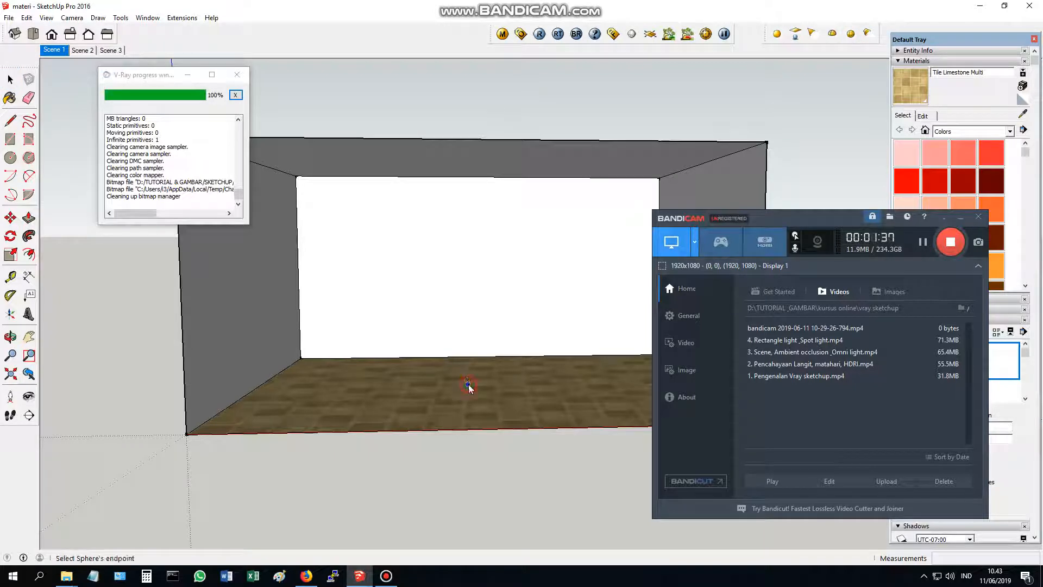
{"action": "left_click", "coordinate": [470, 351]}
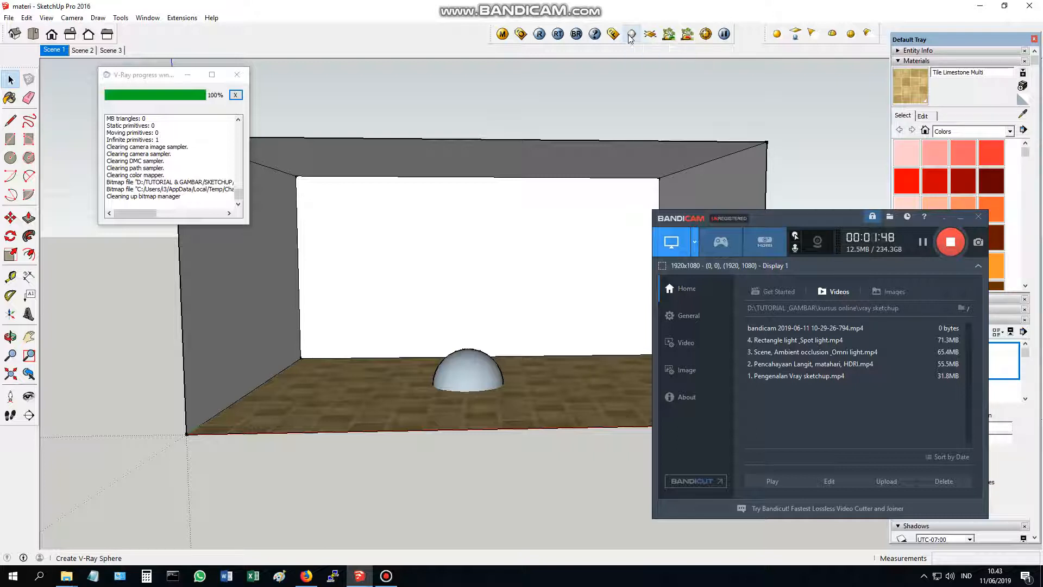
Move the sphere light straight up about 195 cm so it hangs inside the room
{"action": "left_click", "coordinate": [491, 374]}
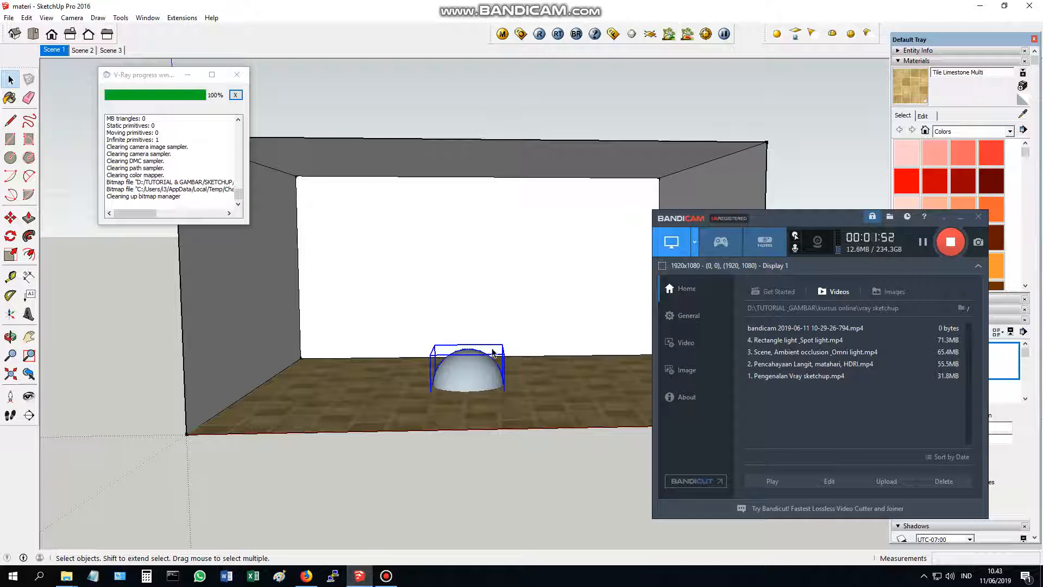
{"action": "key", "text": "m"}
{"action": "left_click", "coordinate": [559, 329]}
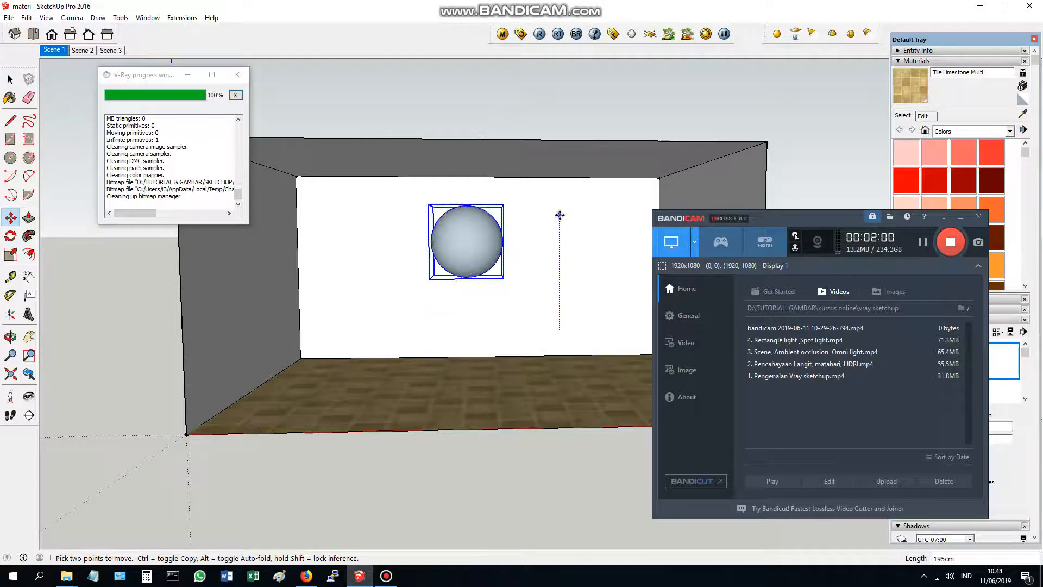
{"action": "left_click", "coordinate": [559, 206]}
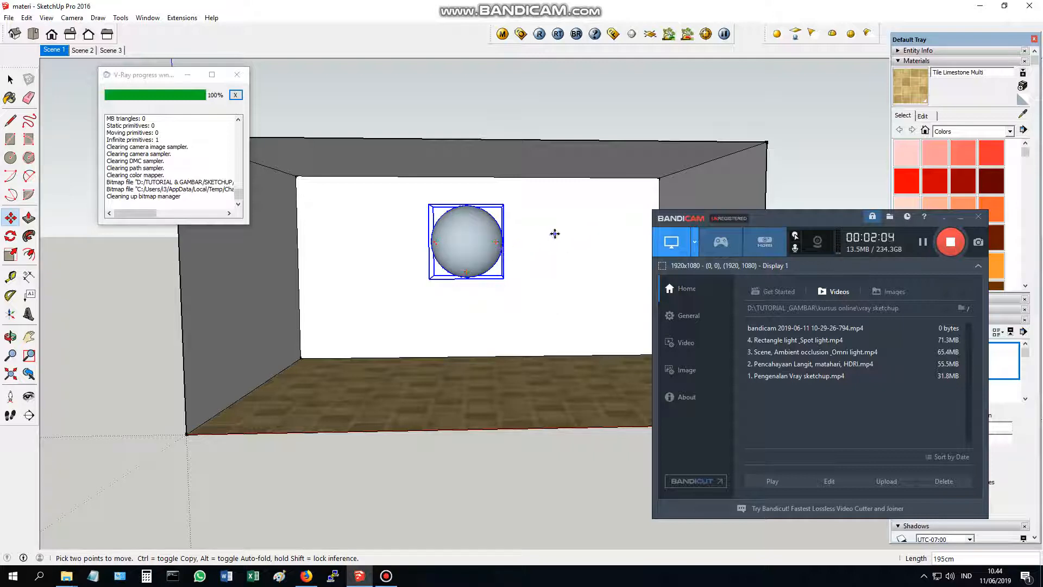
Render the room with V-Ray to check the sphere light, and minimise the frame buffer
{"action": "left_click", "coordinate": [540, 34]}
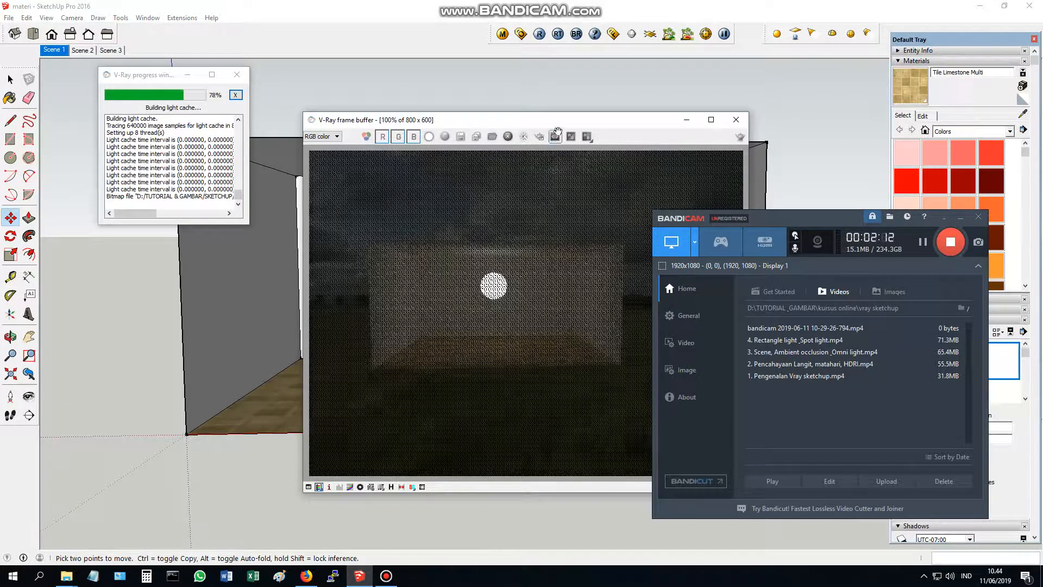
{"action": "left_click_drag", "start_coordinate": [551, 124], "coordinate": [463, 96]}
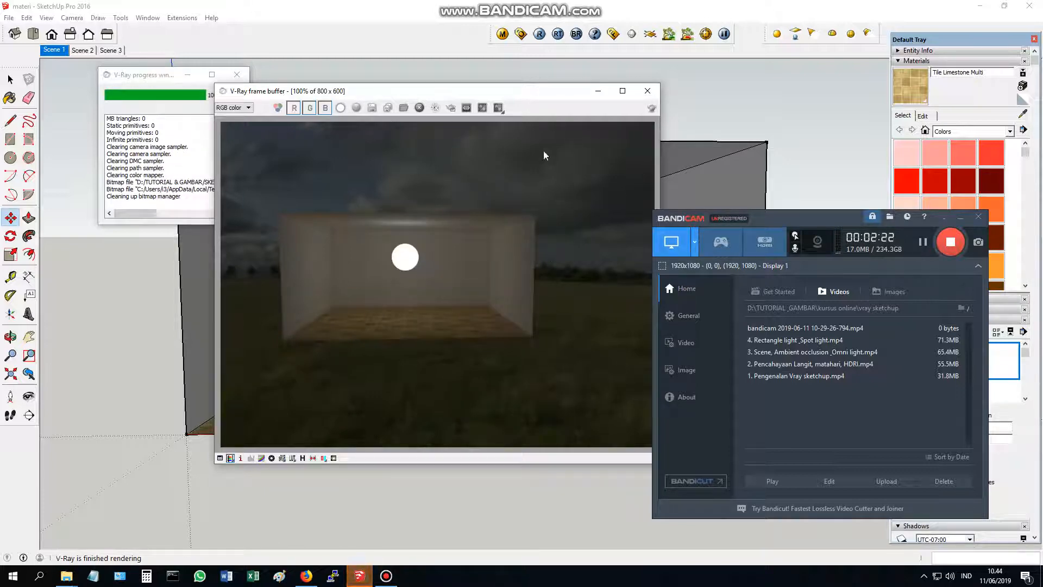
{"action": "left_click", "coordinate": [598, 91]}
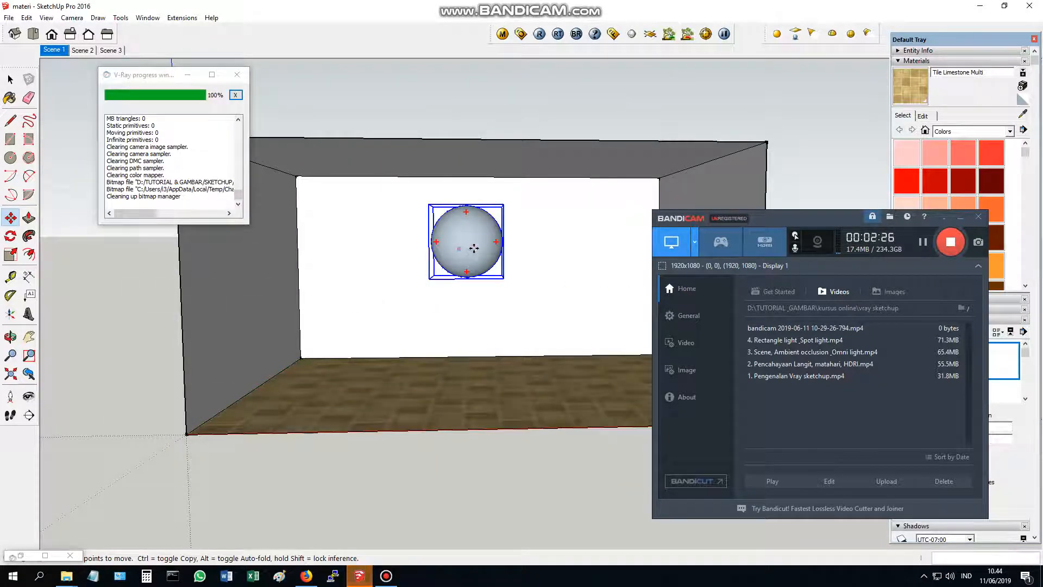
Edit the sphere light, enabling Invisible and No Decay and setting its intensity to 100
{"action": "left_click", "coordinate": [12, 80]}
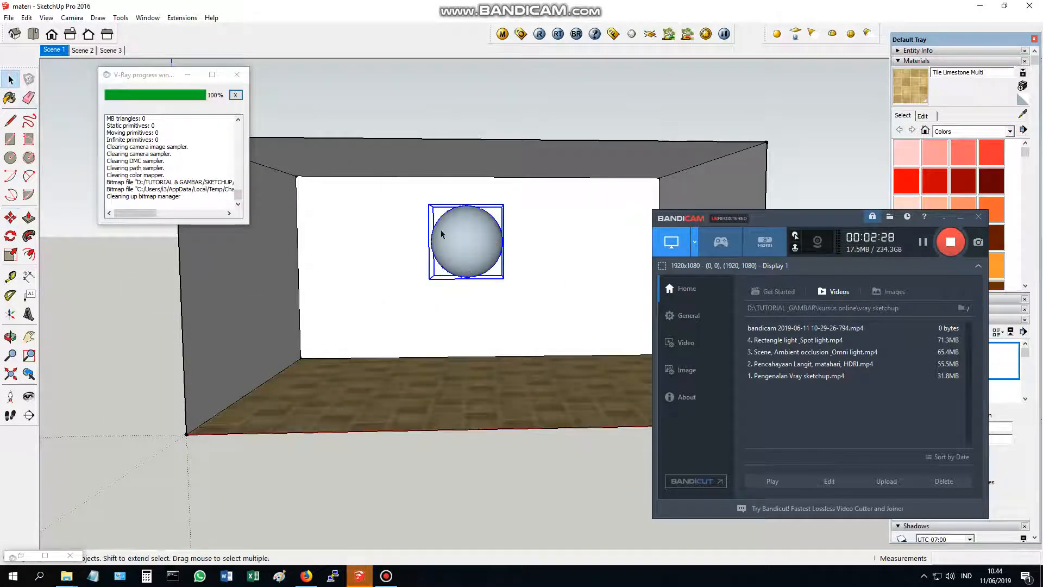
{"action": "right_click", "coordinate": [457, 235]}
{"action": "mouse_move", "coordinate": [553, 416]}
{"action": "left_click", "coordinate": [595, 415]}
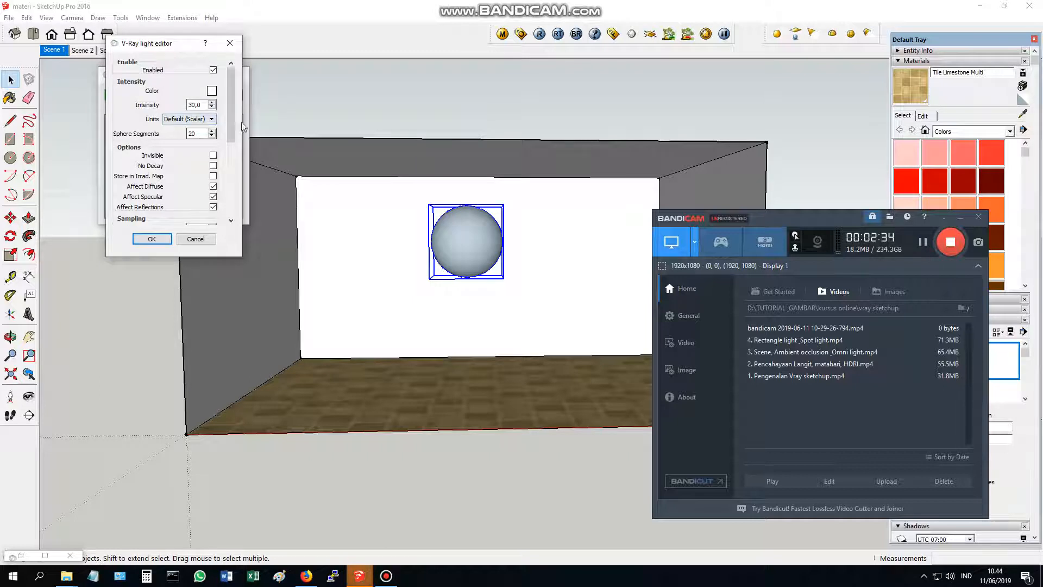
{"action": "mouse_move", "coordinate": [232, 117]}
{"action": "left_mouse_down"}
{"action": "mouse_move", "coordinate": [233, 137]}
{"action": "mouse_move", "coordinate": [222, 132]}
{"action": "left_mouse_up"}
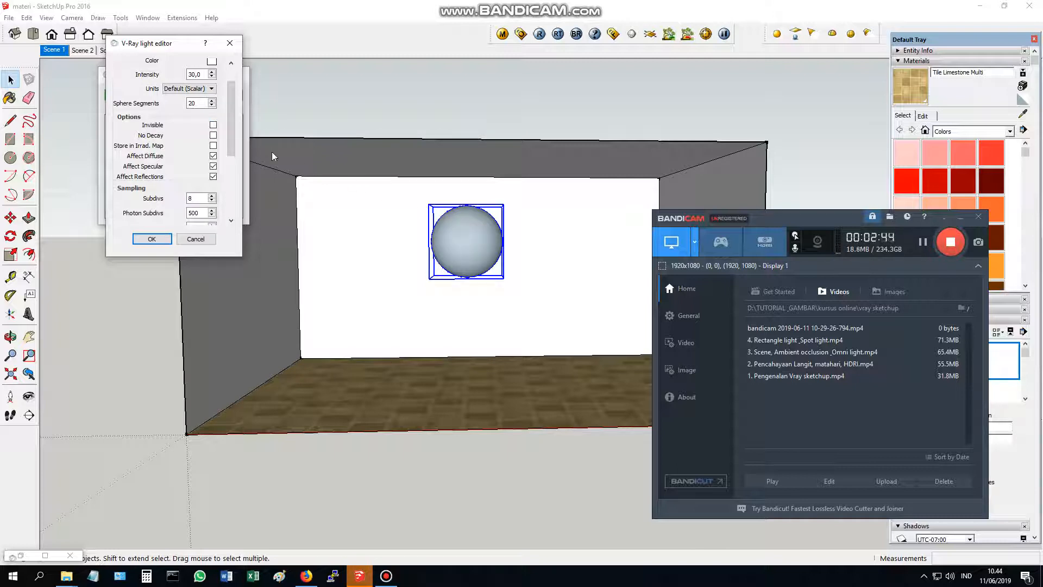
{"action": "left_click", "coordinate": [213, 125]}
{"action": "left_click", "coordinate": [213, 136]}
{"action": "double_click", "coordinate": [194, 74]}
{"action": "left_click", "coordinate": [152, 240]}
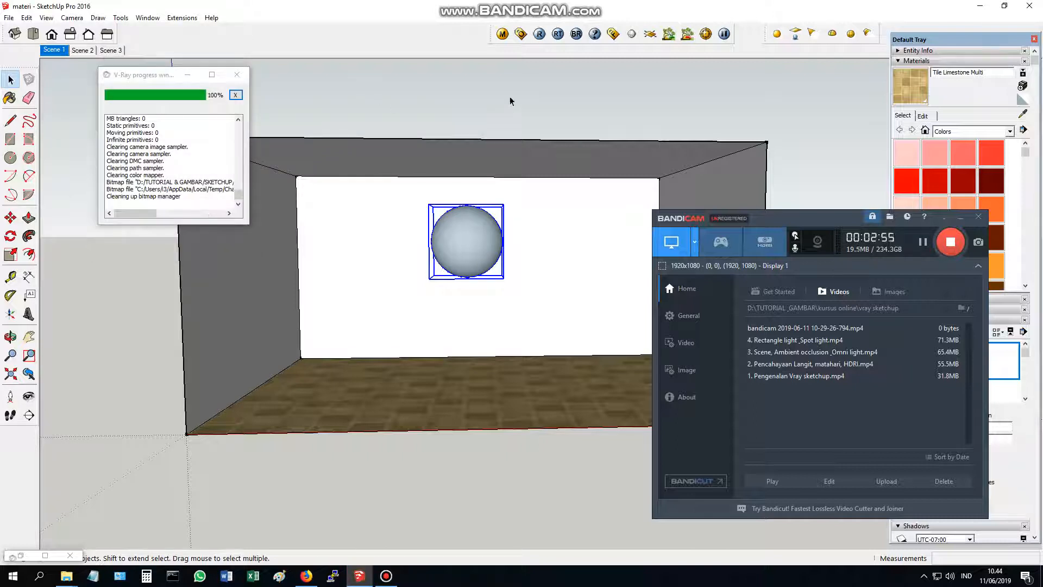
Render the room with the changed sphere light, view the image at 100%, and close the frame buffer
{"action": "left_click", "coordinate": [540, 35]}
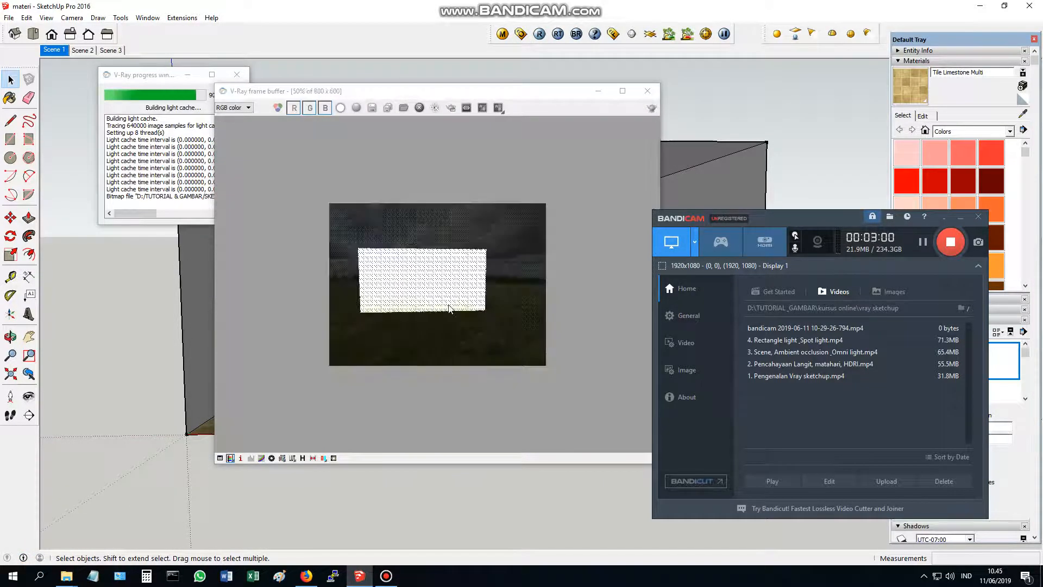
{"action": "double_click", "coordinate": [449, 294]}
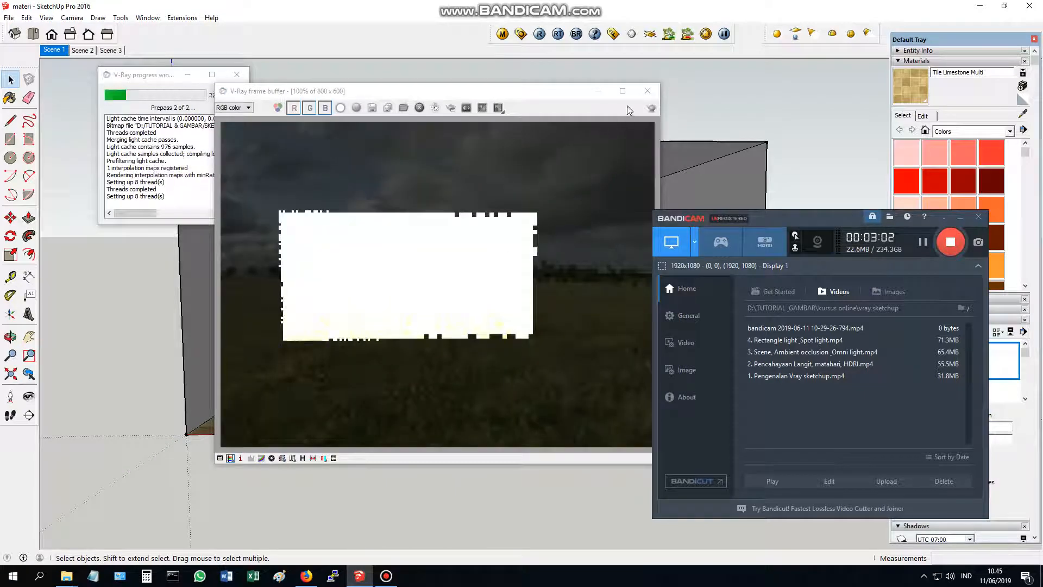
{"action": "left_click", "coordinate": [648, 92]}
Edit the sphere light, setting its intensity to 30 and turning off Invisible
{"action": "right_click", "coordinate": [460, 235]}
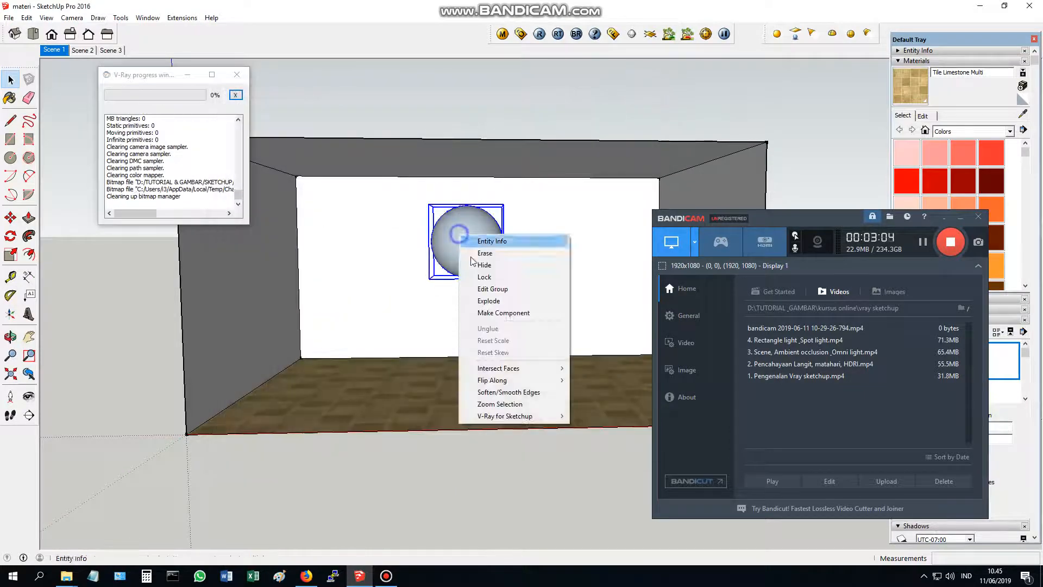
{"action": "mouse_move", "coordinate": [511, 417]}
{"action": "left_click", "coordinate": [601, 417]}
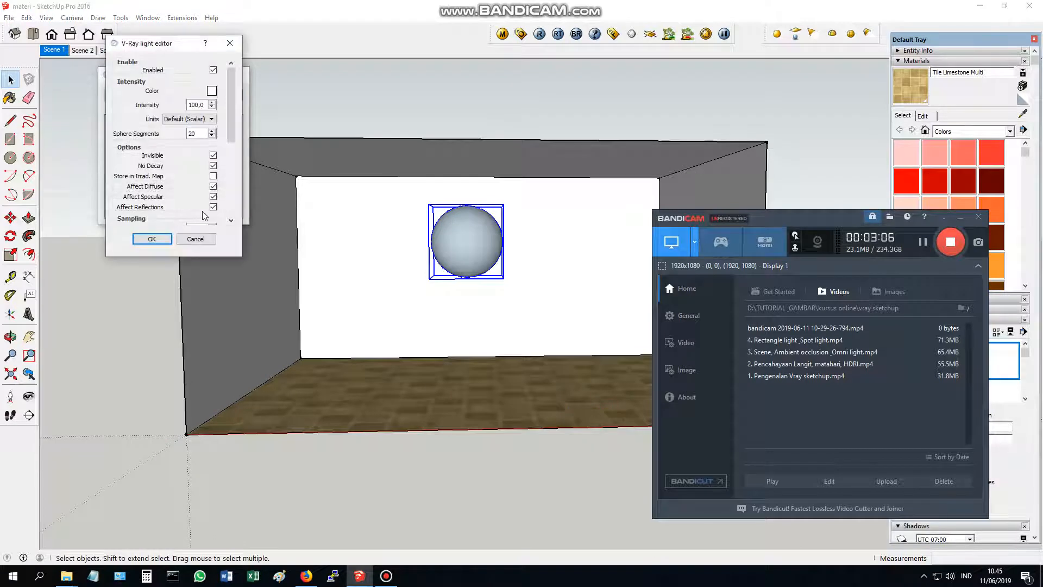
{"action": "double_click", "coordinate": [206, 105]}
{"action": "double_click", "coordinate": [197, 105]}
{"action": "left_click", "coordinate": [212, 156]}
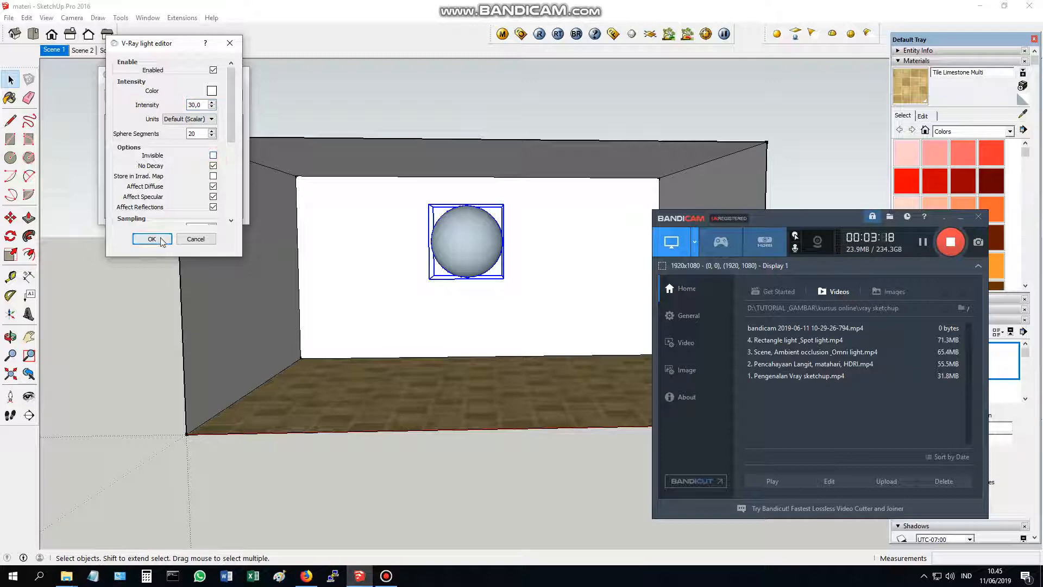
{"action": "left_click", "coordinate": [160, 240]}
Deselect the sphere light, render the room with V-Ray, and view the image at 50%
{"action": "left_click", "coordinate": [506, 100]}
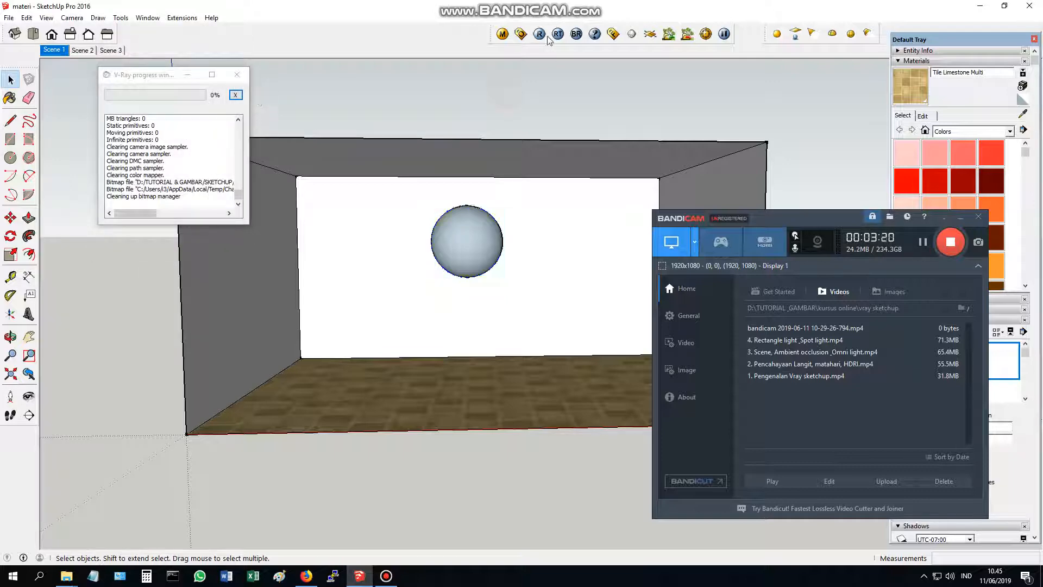
{"action": "left_click", "coordinate": [539, 33]}
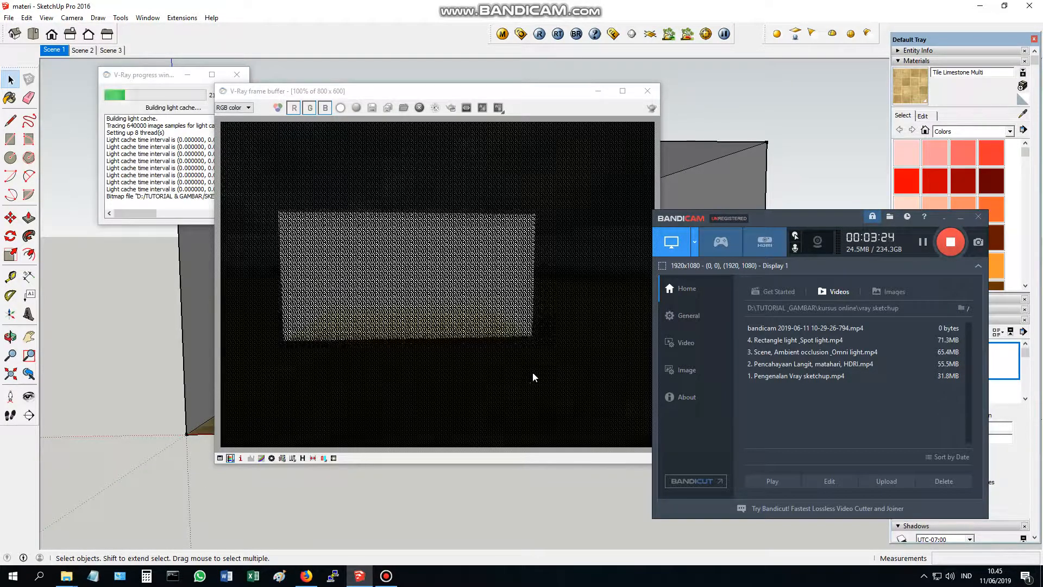
{"action": "scroll", "coordinate": [540, 373], "scroll_direction": "down", "scroll_amount": 1}
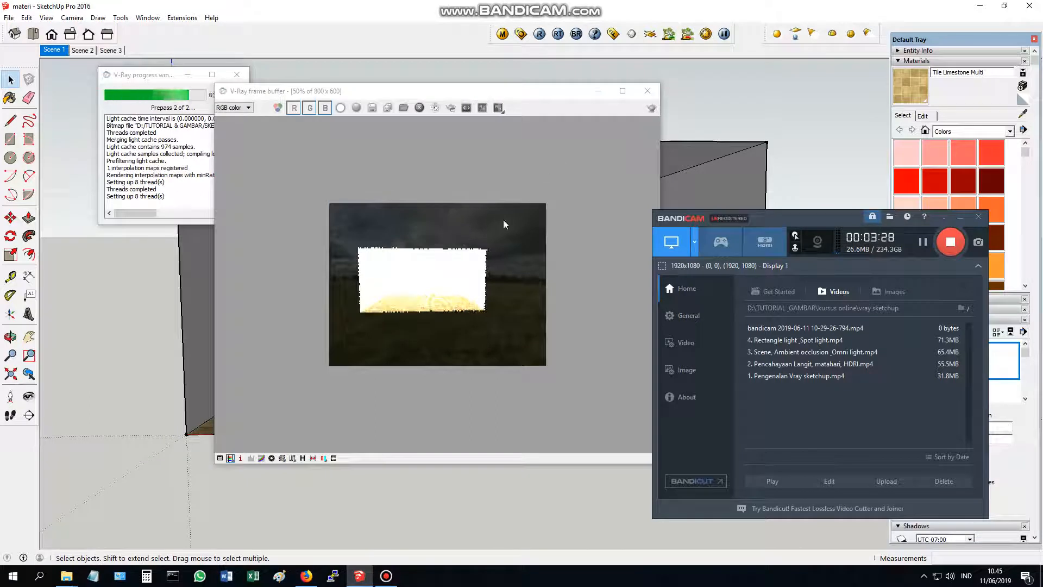
Lower the sphere light's intensity to 5 in the V-Ray light editor
{"action": "right_click", "coordinate": [470, 252]}
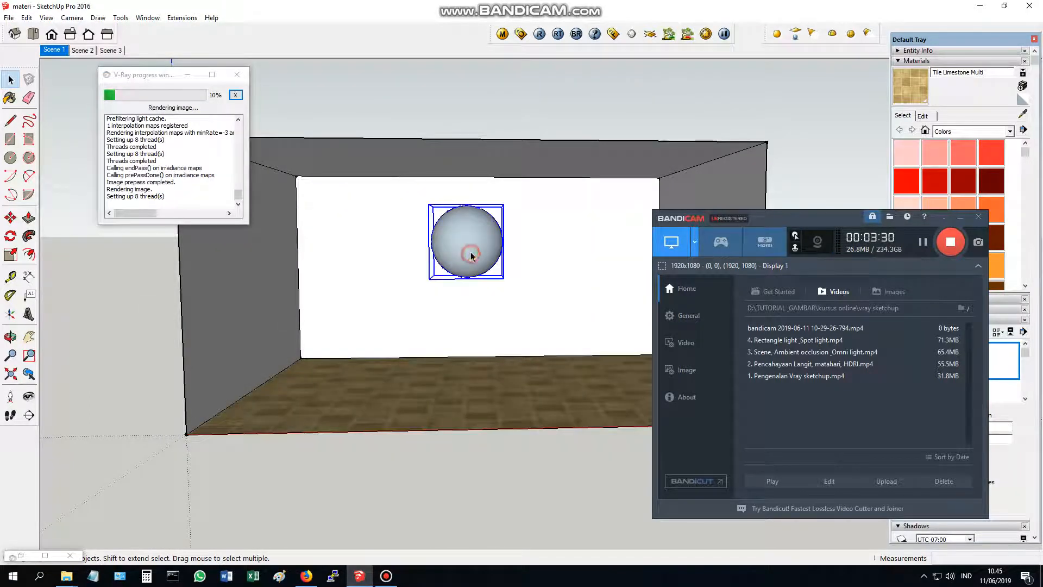
{"action": "mouse_move", "coordinate": [537, 434]}
{"action": "left_click", "coordinate": [610, 434]}
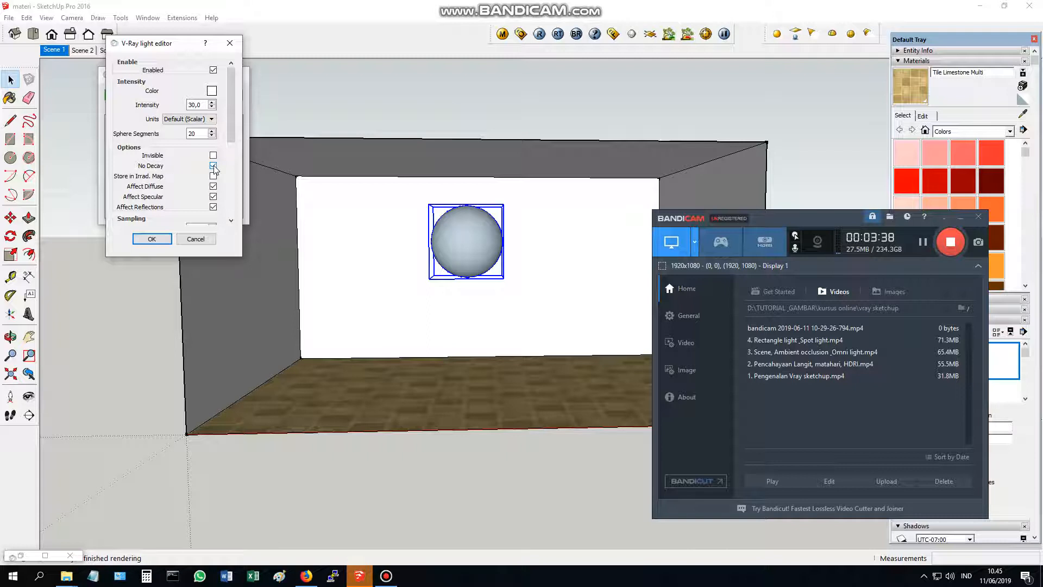
{"action": "double_click", "coordinate": [196, 105]}
{"action": "type", "text": "5"}
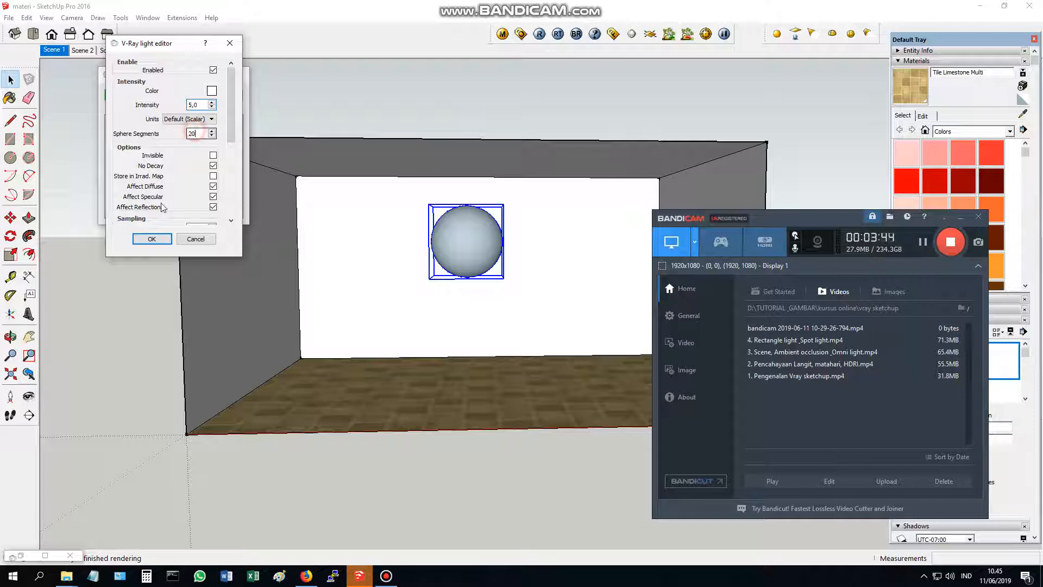
{"action": "left_click", "coordinate": [152, 239]}
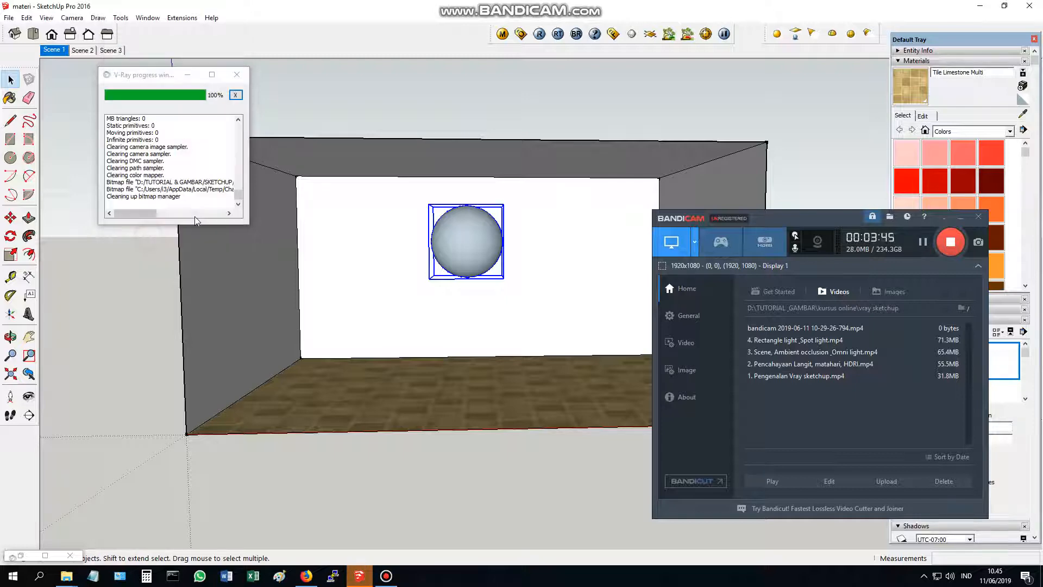
Render the room with the dimmer sphere light, and minimise the frame buffer
{"action": "left_click", "coordinate": [540, 33]}
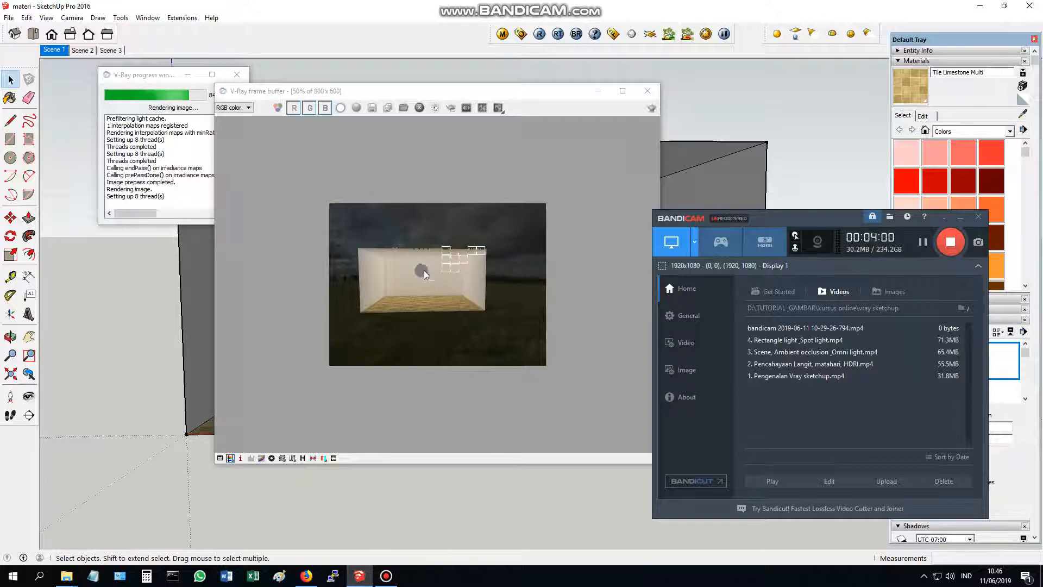
{"action": "left_click", "coordinate": [598, 91]}
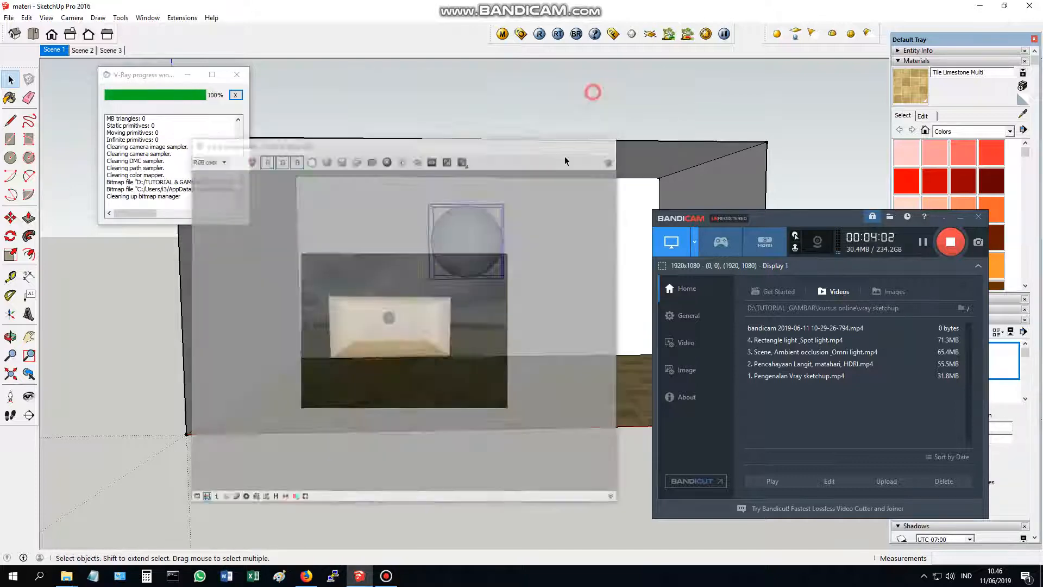
{"action": "left_click", "coordinate": [528, 163]}
{"action": "left_click", "coordinate": [410, 423]}
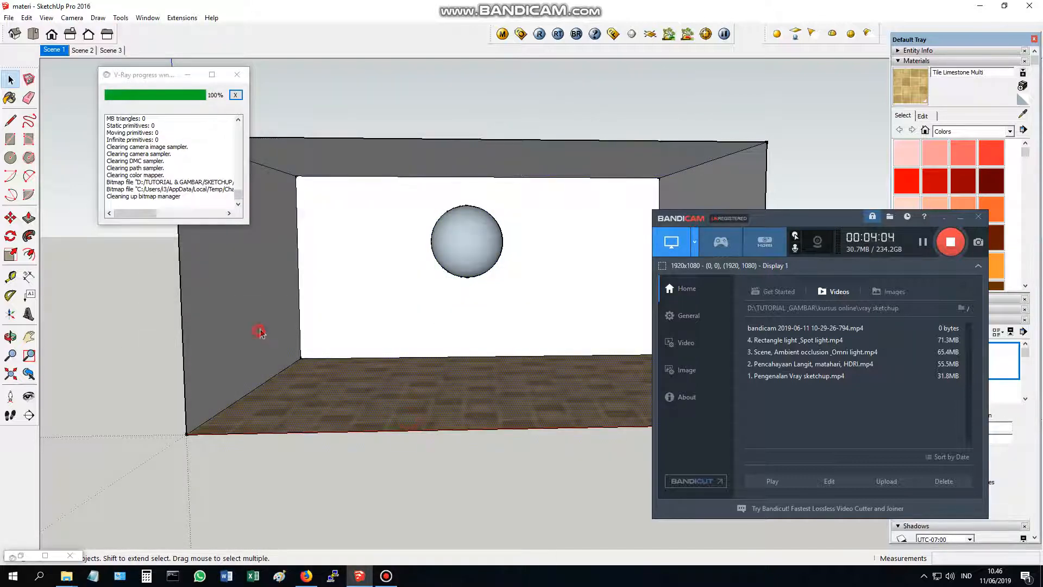
{"action": "left_click", "coordinate": [731, 175]}
Turn off No Decay for the sphere light in the V-Ray light editor
{"action": "left_click", "coordinate": [468, 235]}
{"action": "right_click", "coordinate": [468, 235]}
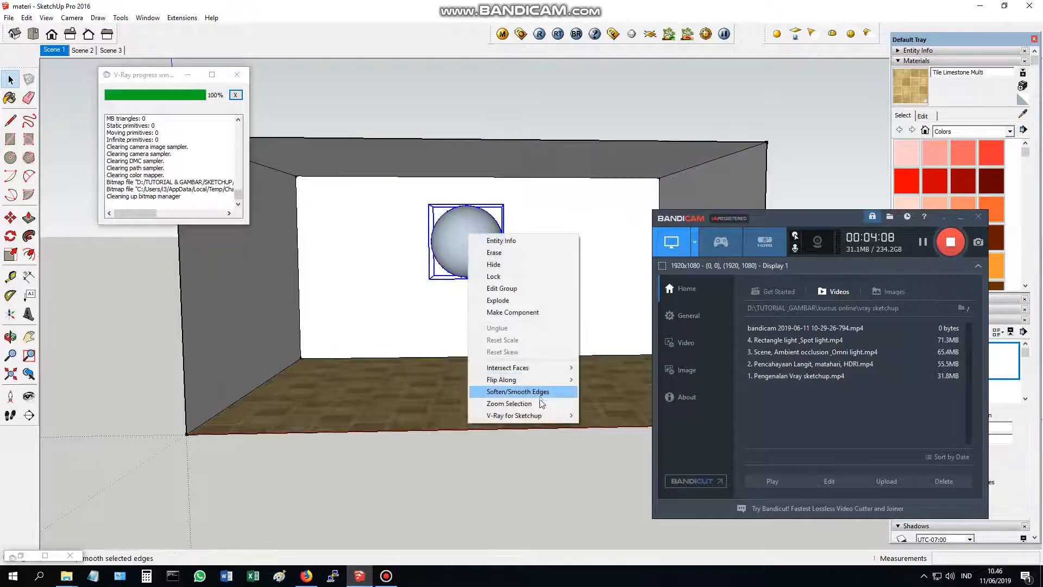
{"action": "mouse_move", "coordinate": [543, 417]}
{"action": "left_click", "coordinate": [604, 415]}
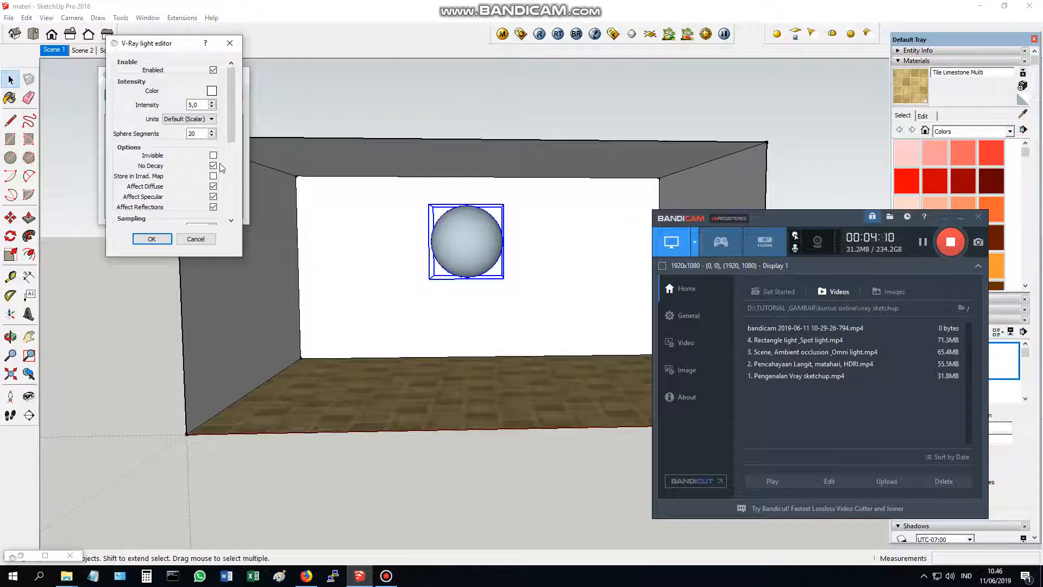
{"action": "left_click", "coordinate": [213, 166]}
{"action": "left_click", "coordinate": [152, 239]}
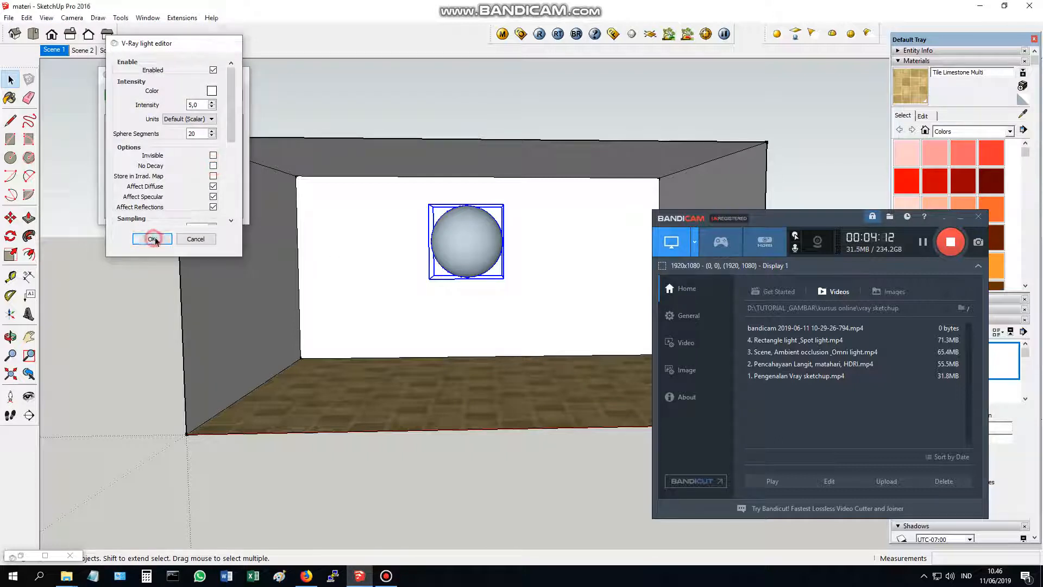
Render the room without No Decay, inspect the image at 100% in the restored frame buffer, and minimise it
{"action": "left_click", "coordinate": [363, 155]}
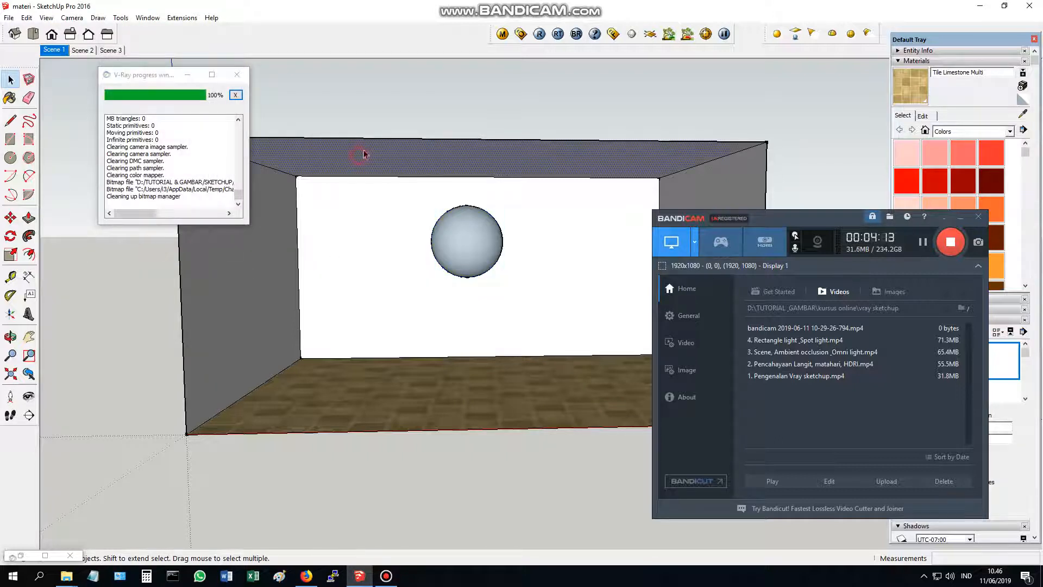
{"action": "left_click", "coordinate": [539, 34]}
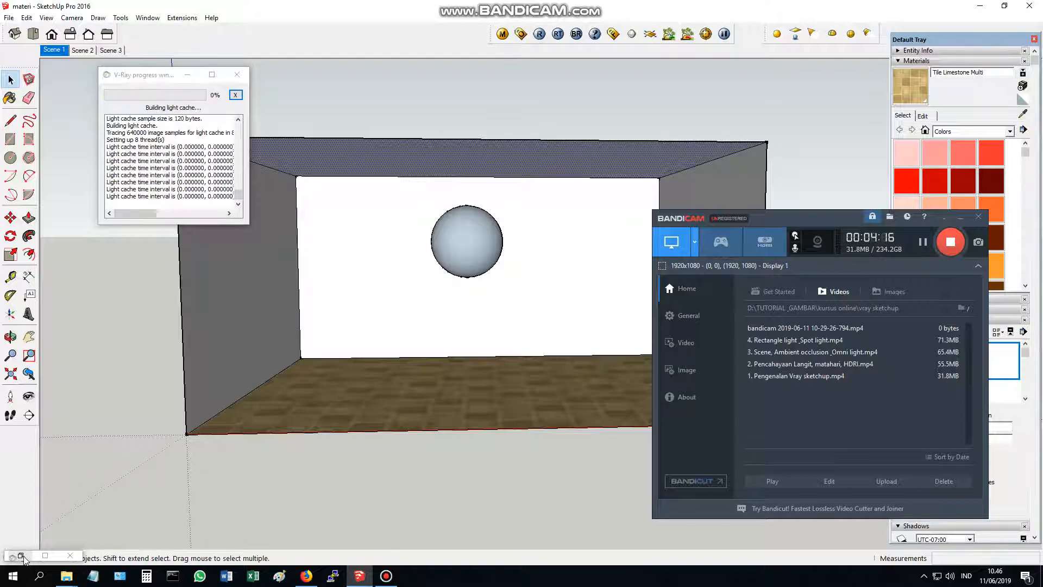
{"action": "left_click", "coordinate": [21, 556]}
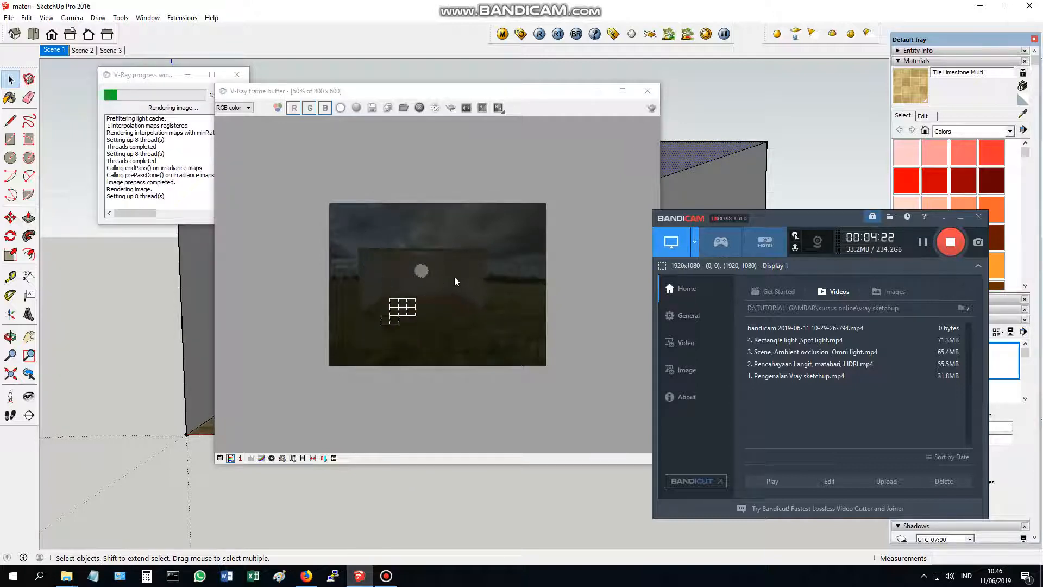
{"action": "double_click", "coordinate": [395, 254]}
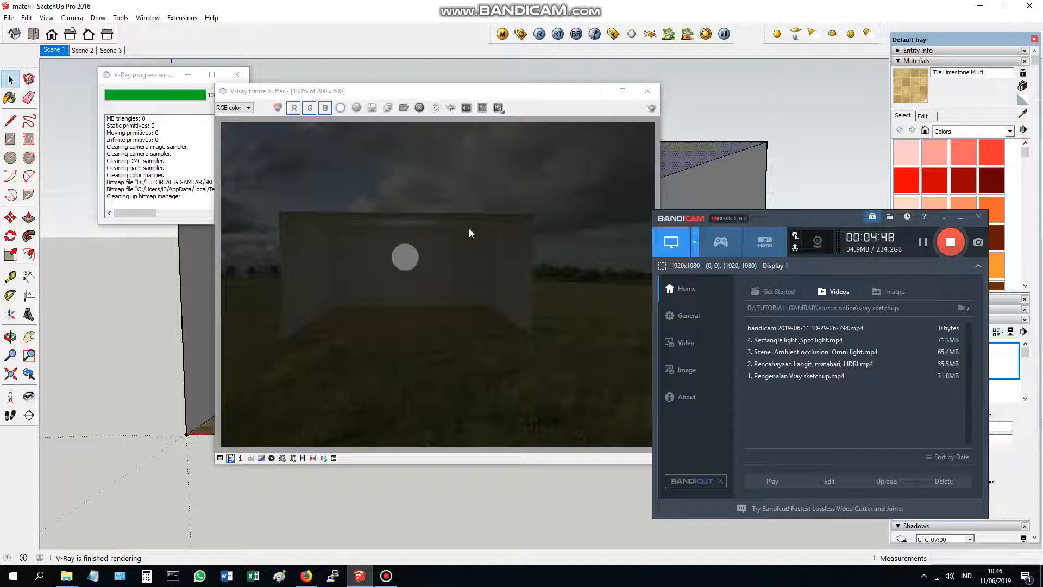
{"action": "left_click", "coordinate": [599, 92]}
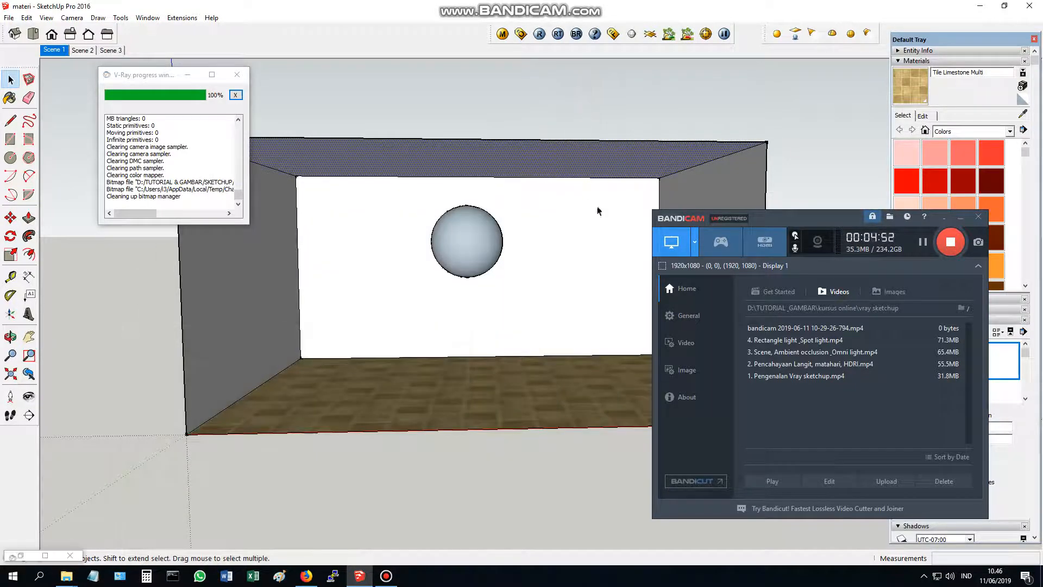